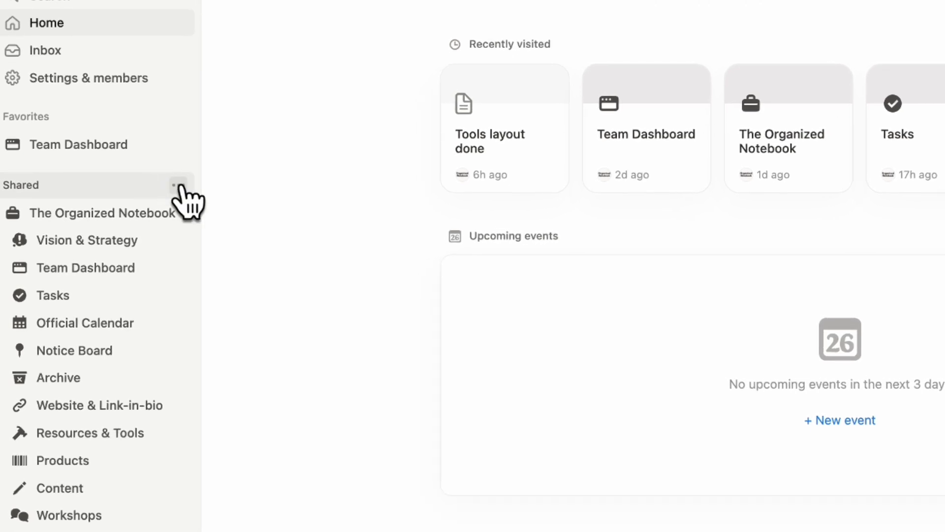
# - Review the sort and display options for the Shared and Private sidebar sections
pyautogui.click(178, 186)
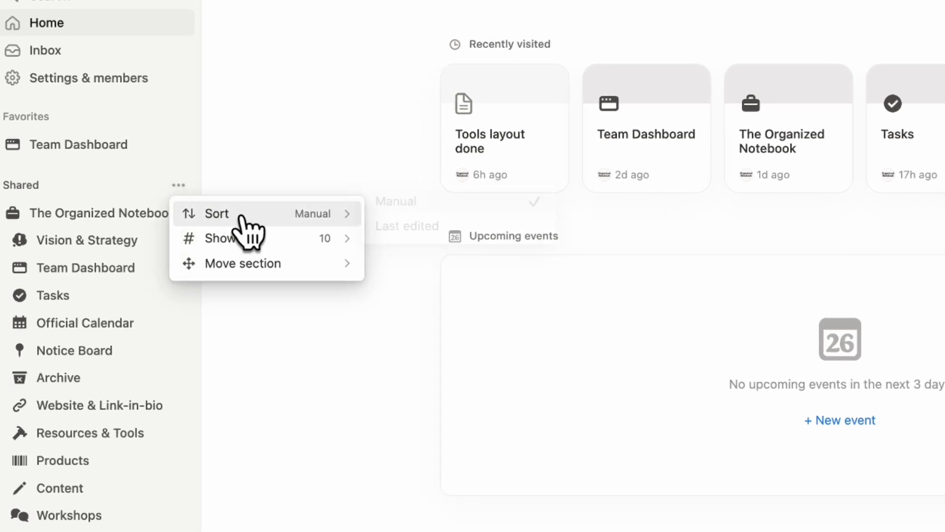
pyautogui.moveTo(241, 214)
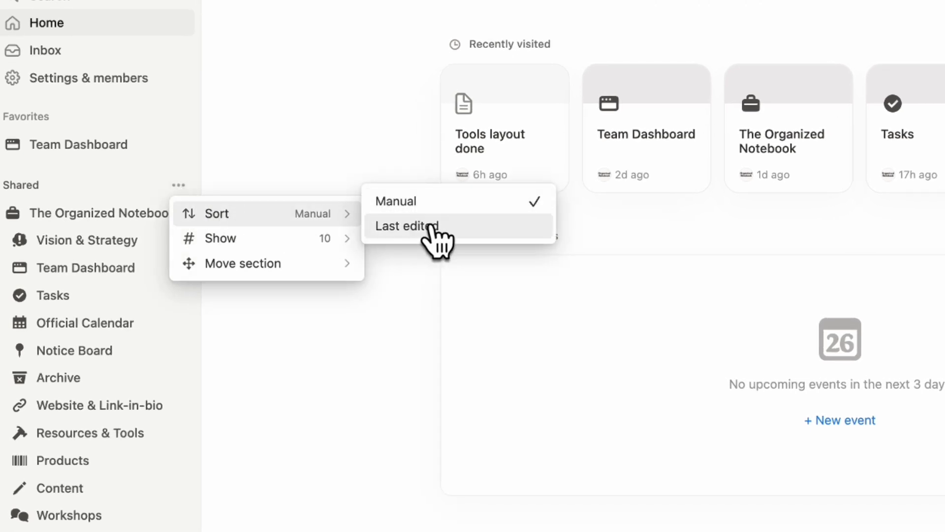
pyautogui.moveTo(236, 239)
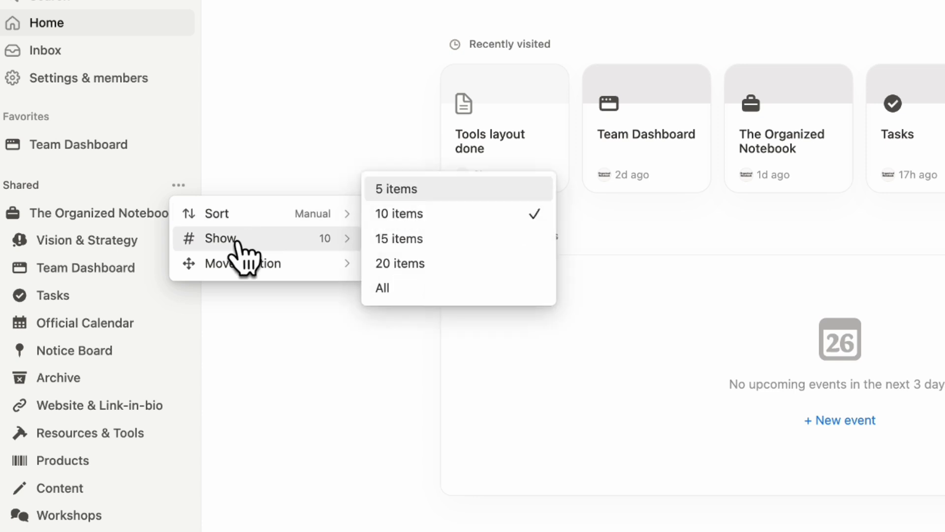
pyautogui.moveTo(266, 272)
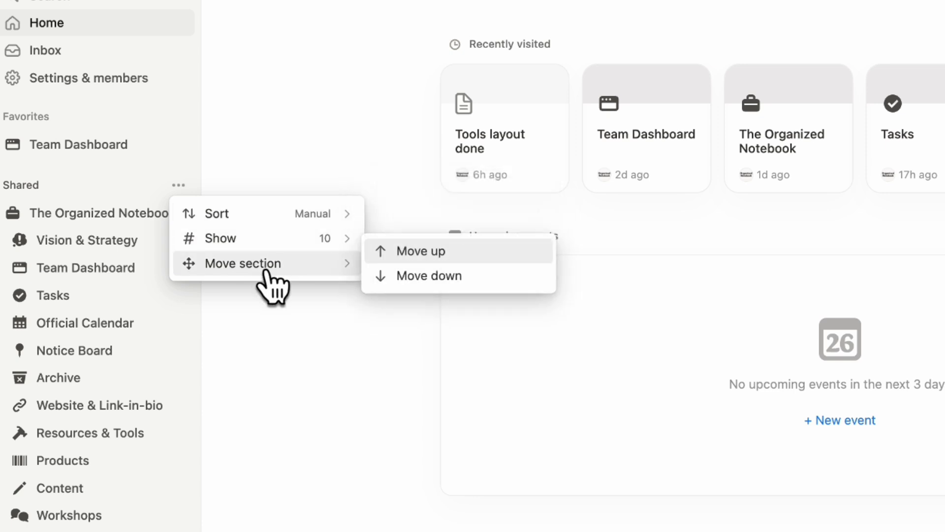
pyautogui.click(268, 332)
pyautogui.scroll(-20, 181, 377)
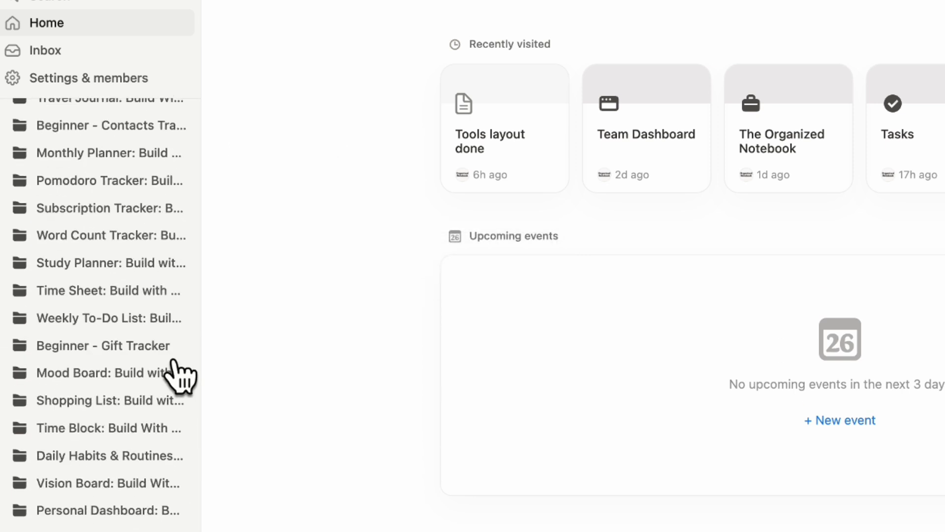
pyautogui.click(156, 453)
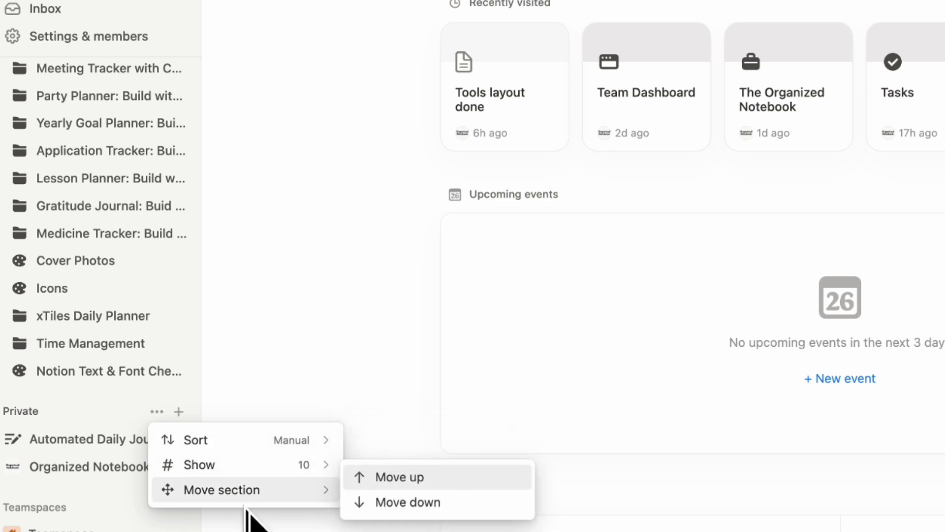
pyautogui.moveTo(226, 434)
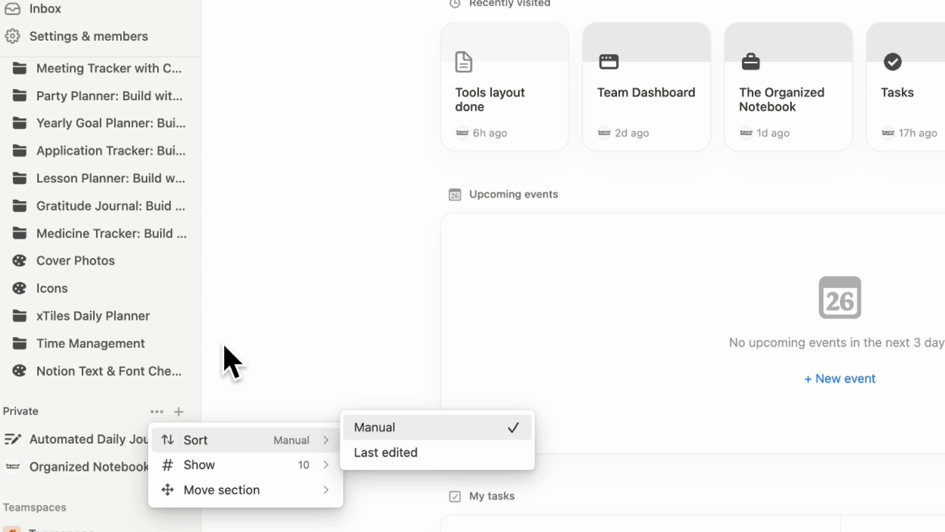
pyautogui.click(238, 311)
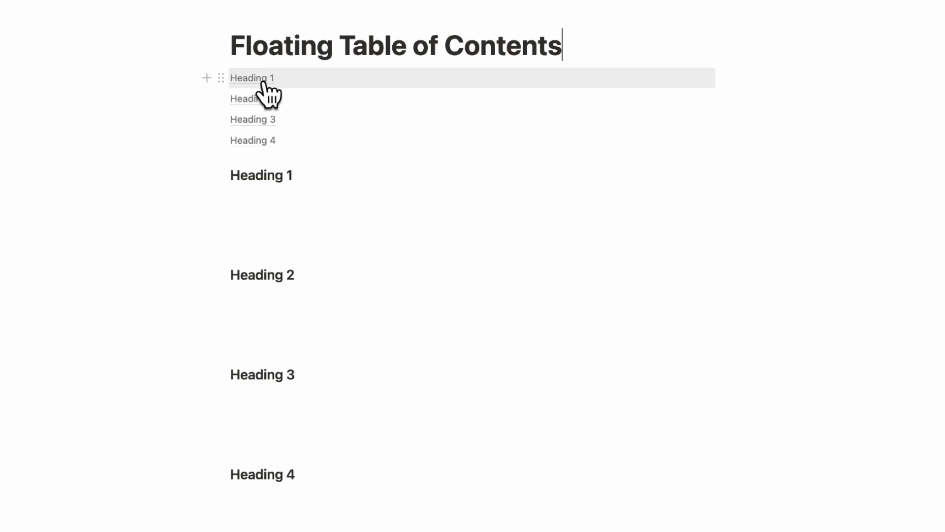
# - Jump to Headings 1–3 from the page's contents, then Headings 1–4 from the floating contents
pyautogui.click(261, 79)
pyautogui.click(264, 101)
pyautogui.click(269, 121)
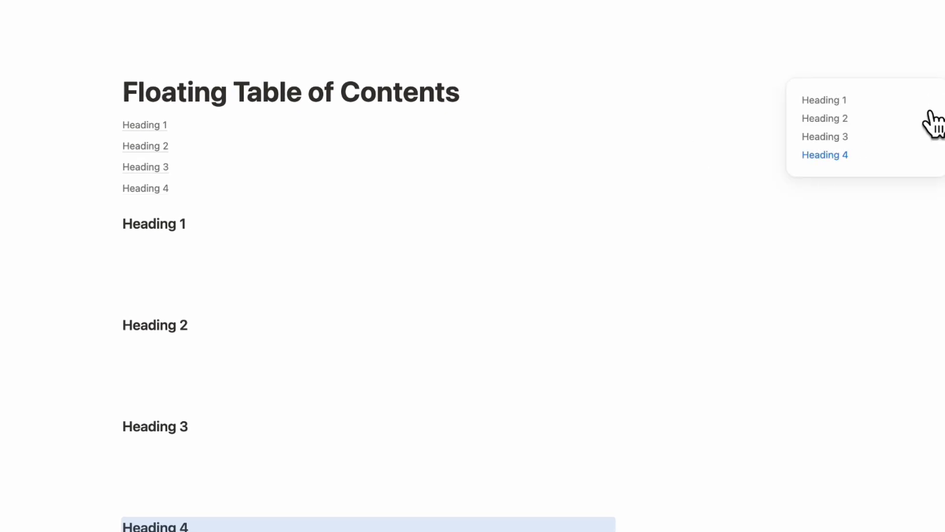
pyautogui.click(837, 100)
pyautogui.click(842, 118)
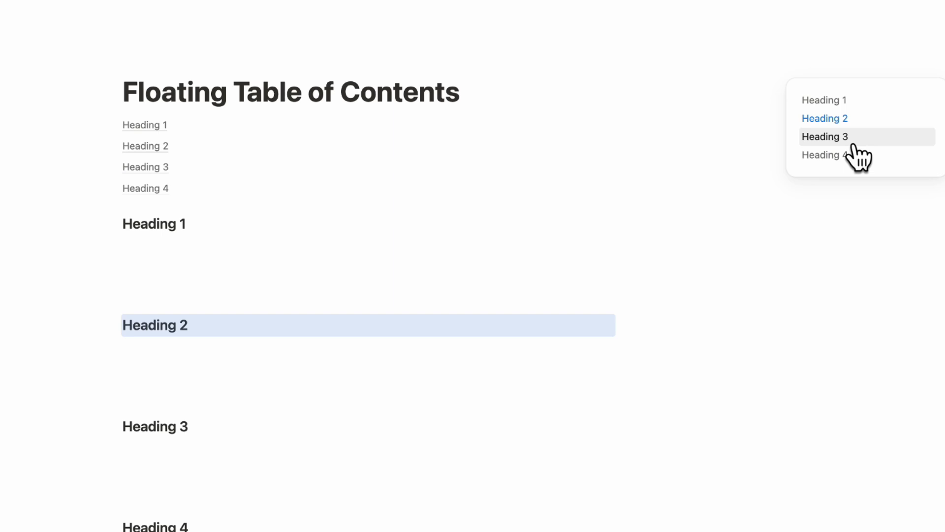
pyautogui.click(854, 143)
pyautogui.click(853, 154)
# - Turn the page's Table of contents option off and back on from the ••• menu
pyautogui.click(702, 249)
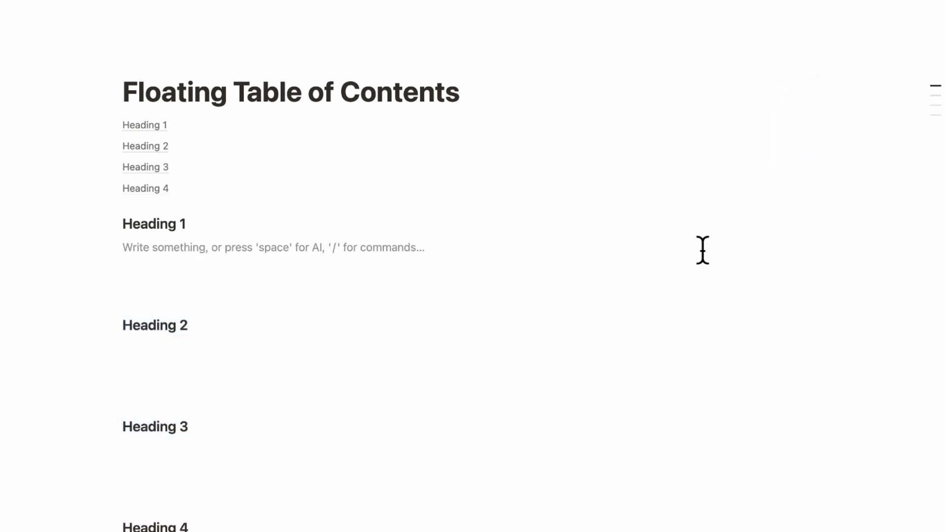
pyautogui.moveTo(944, 121)
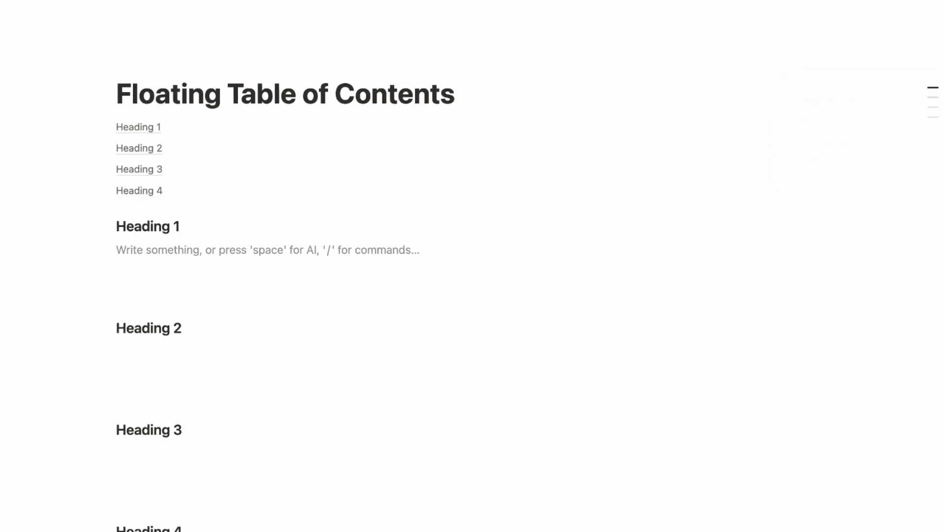
pyautogui.click(940, 3)
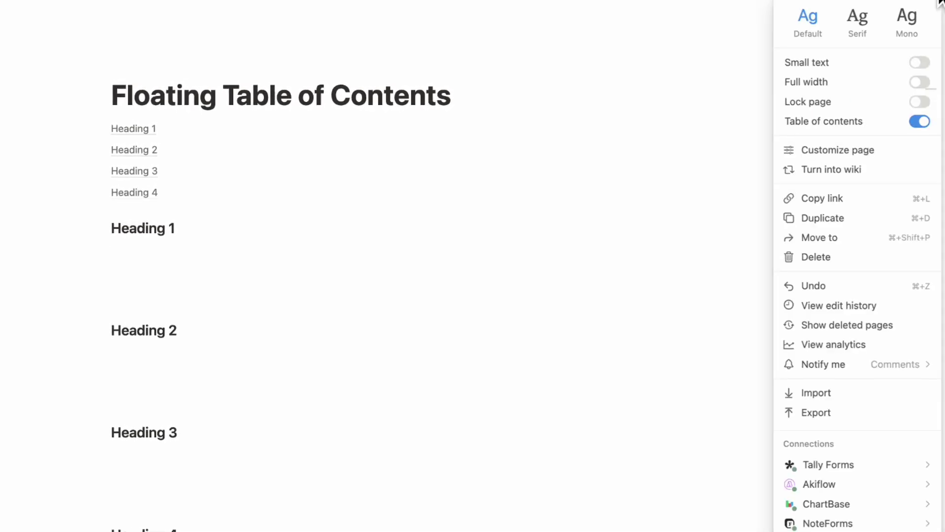
pyautogui.click(920, 122)
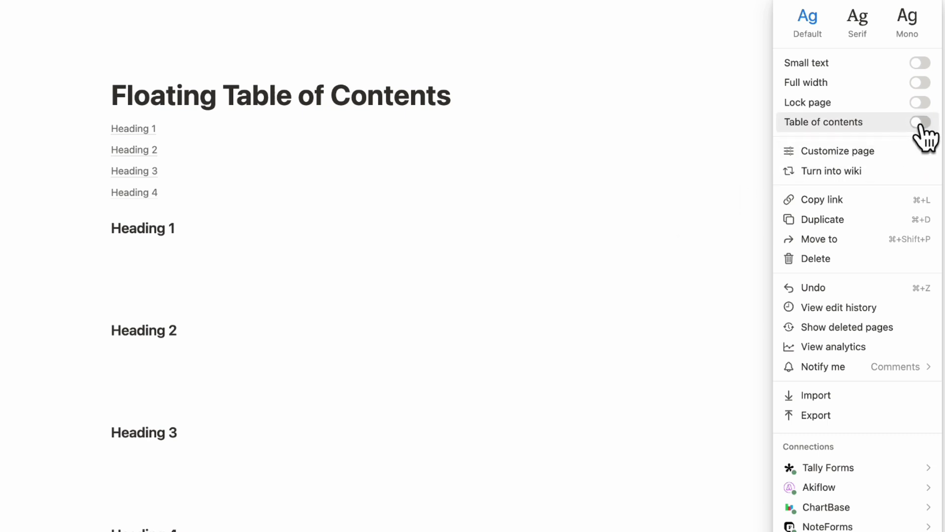
pyautogui.click(920, 122)
pyautogui.click(699, 158)
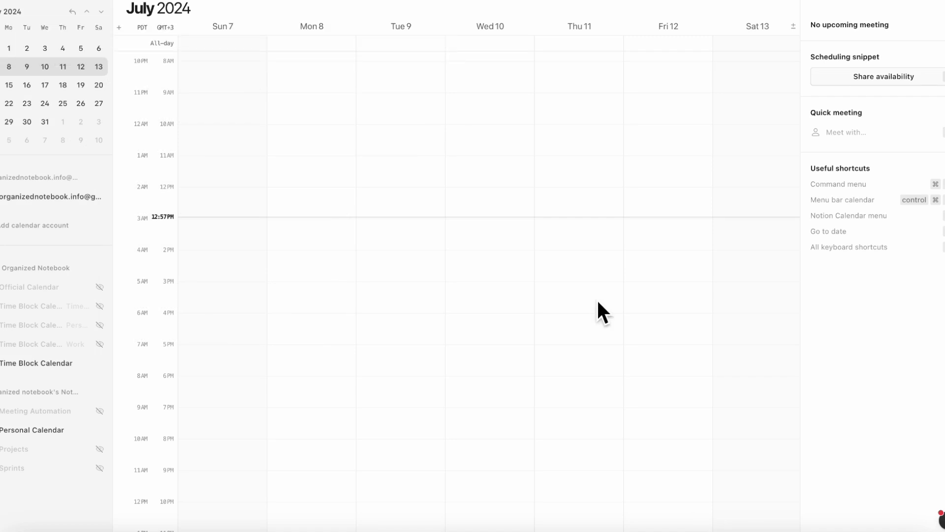
# - Drag out a Thu 11 event spanning 1PM to 4:15PM, opening its Event panel
pyautogui.moveTo(541, 226); pyautogui.dragTo(590, 324)
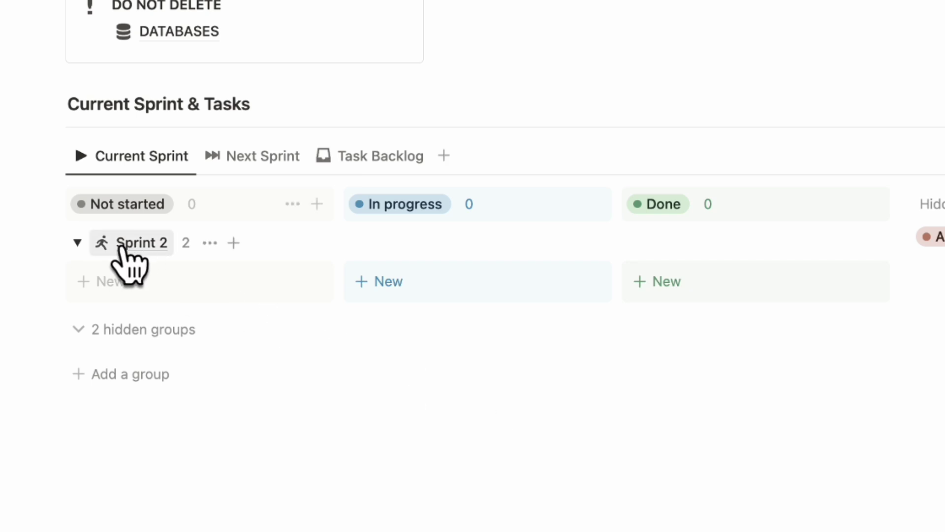
# - Open the Sprint 2 group in side peek from the Current Sprint board
pyautogui.click(132, 244)
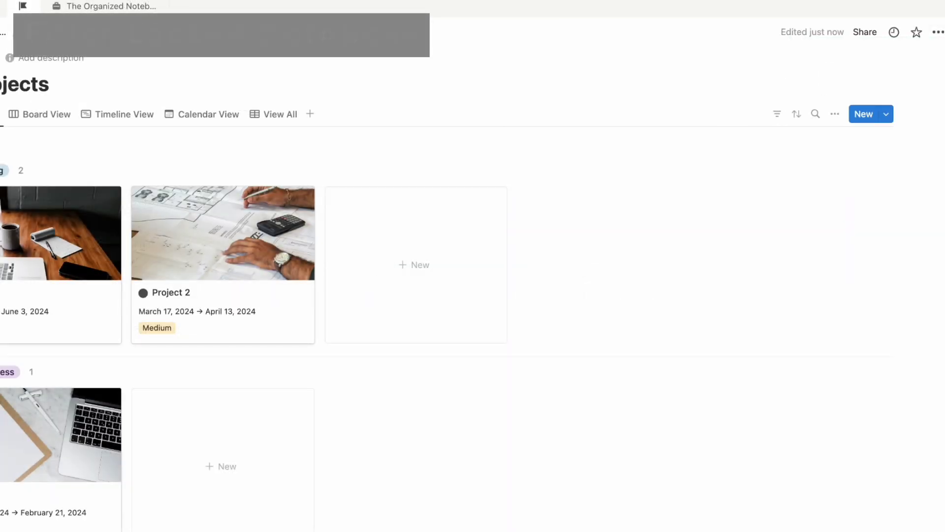
# - Turn on Lock database and add a Dates (Start - End) filter set to This week
pyautogui.click(938, 32)
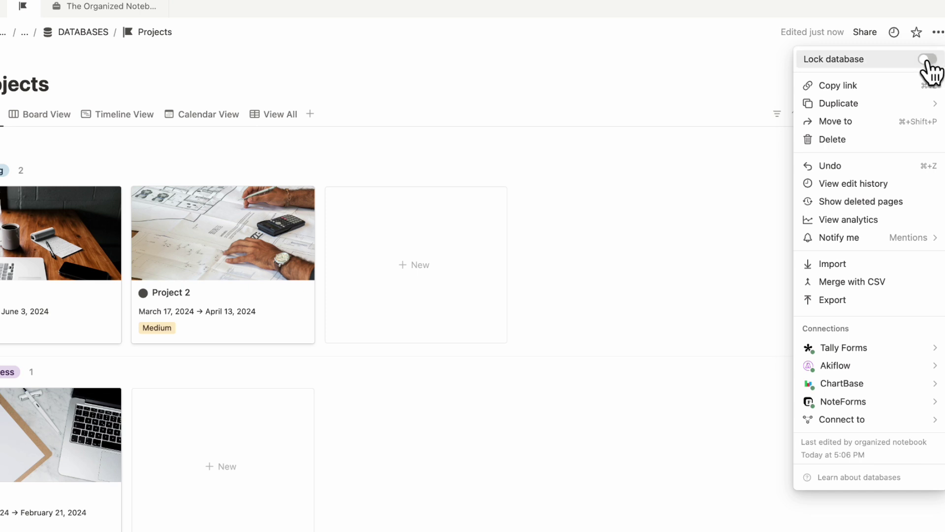
pyautogui.click(928, 59)
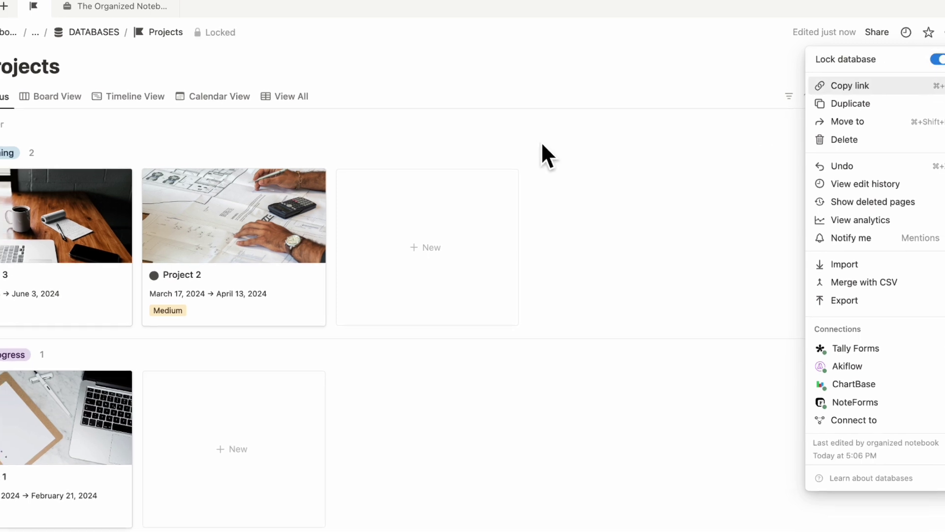
pyautogui.click(522, 139)
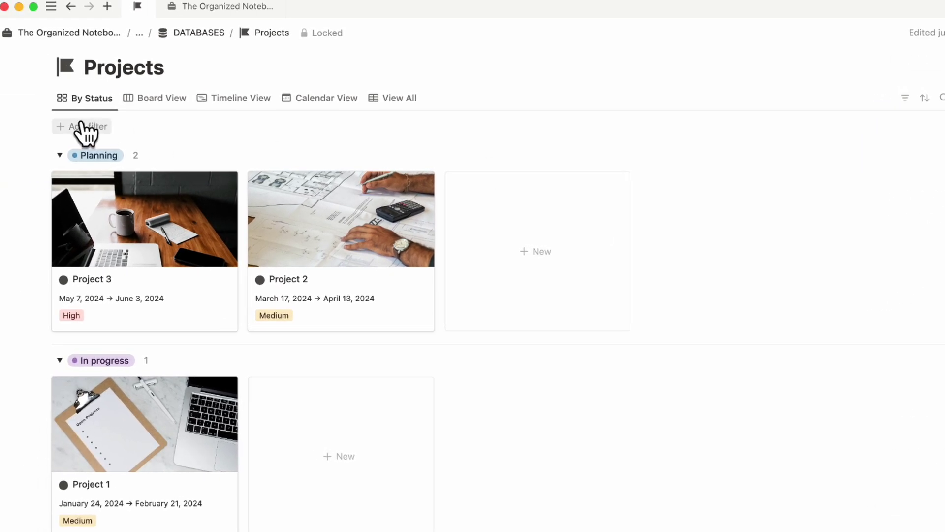
pyautogui.click(79, 127)
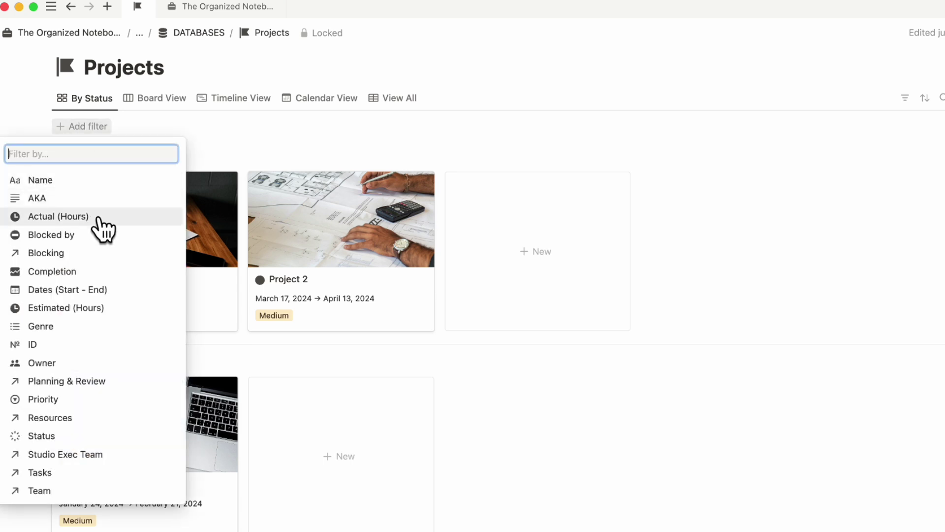
pyautogui.click(88, 290)
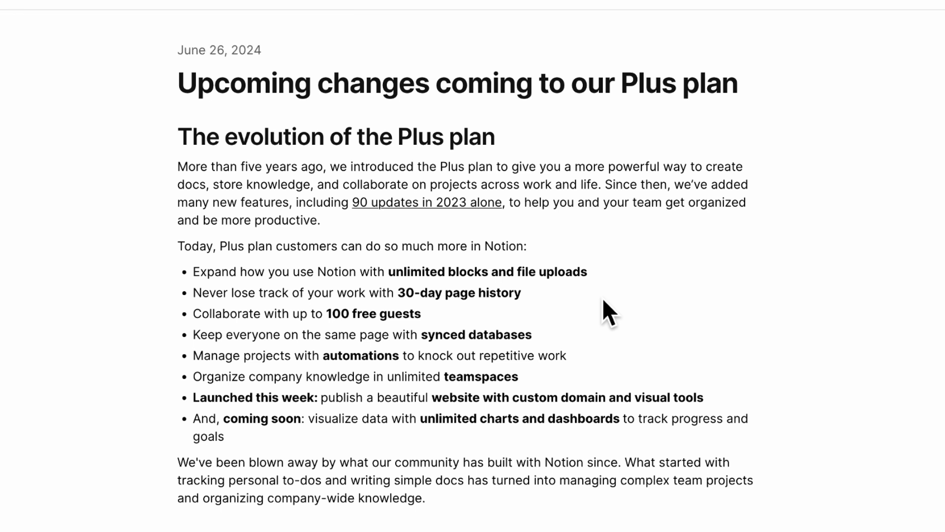
# - Scroll down to the pricing-by-currency table, then back up to the feature list
pyautogui.scroll(-9, 603, 300)
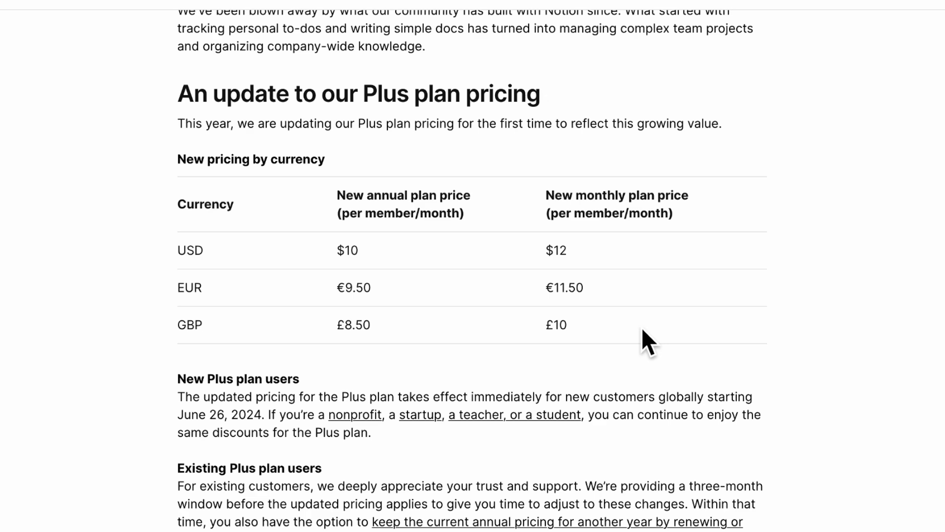
pyautogui.scroll(5, 643, 329)
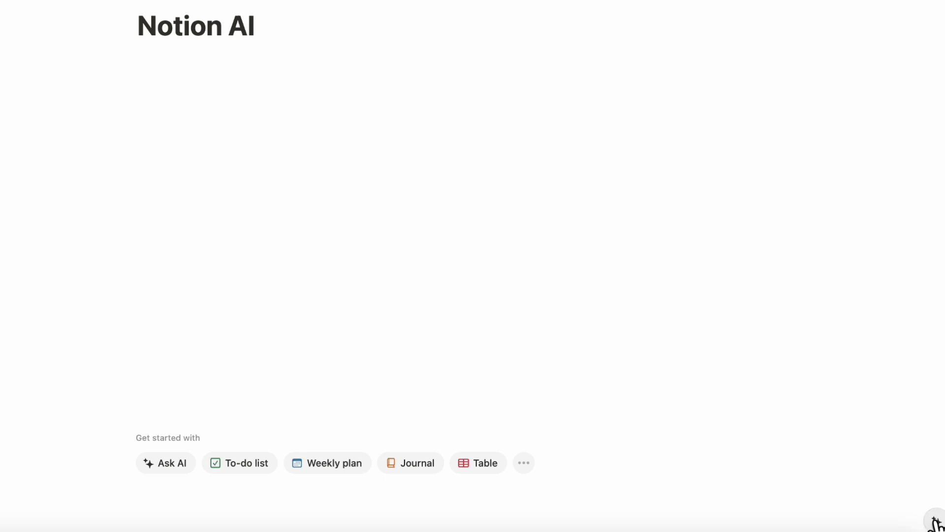
# - Open Ask AI, dismiss the tip, check the Find in scopes, and open the ••• menu
pyautogui.click(936, 523)
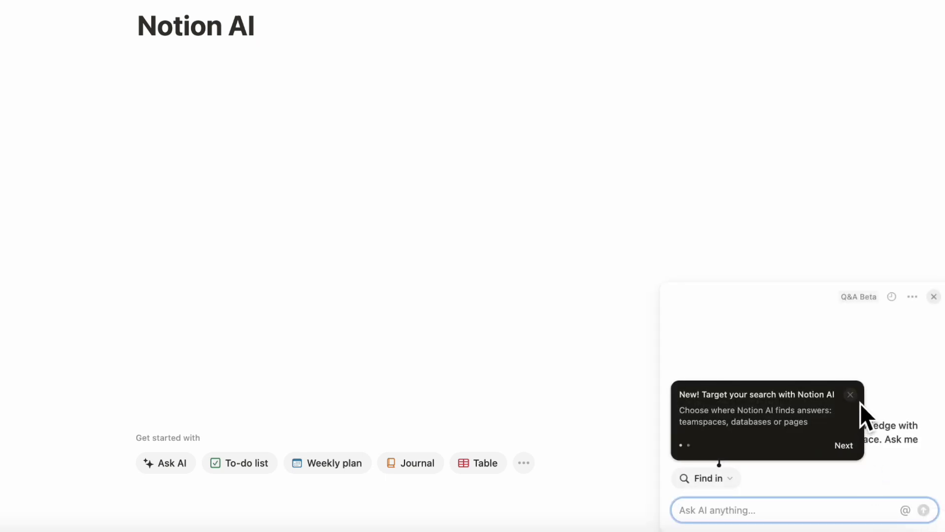
pyautogui.click(859, 401)
pyautogui.click(719, 482)
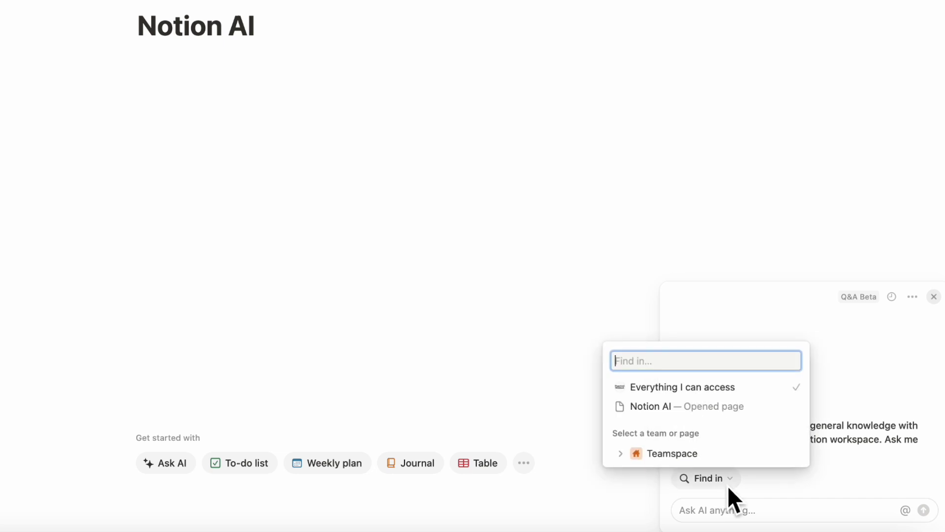
pyautogui.click(756, 488)
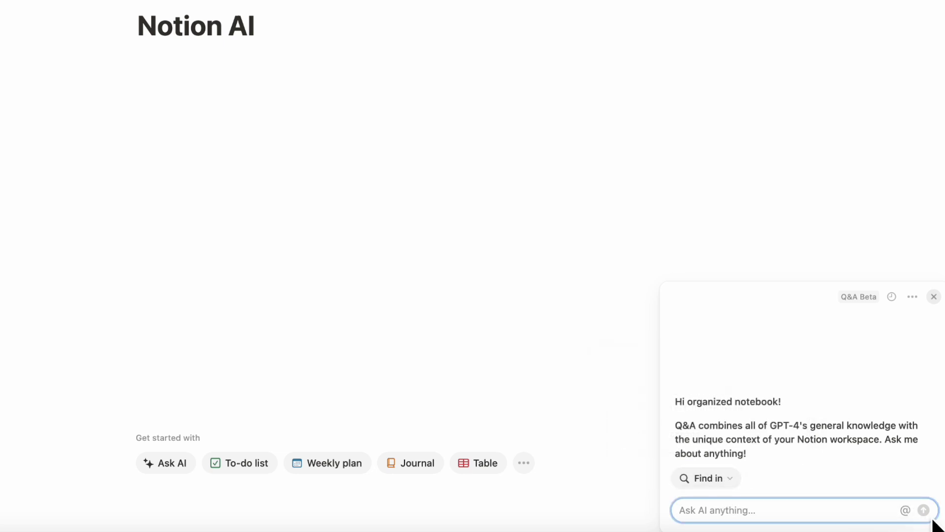
pyautogui.click(913, 297)
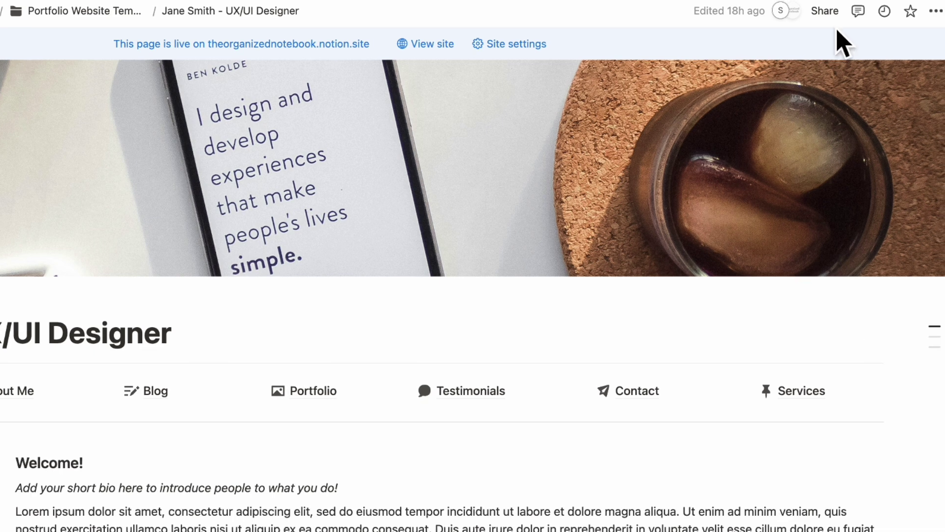
# - Open Share at the top right to reach the portfolio's Publish tab
pyautogui.click(831, 15)
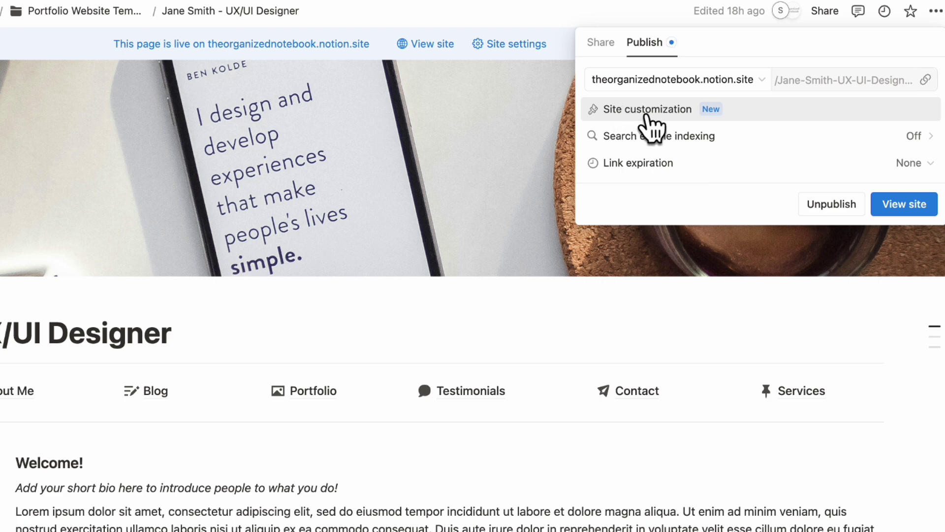
# - Open Site customization and preview the Dark theme before returning to Light
pyautogui.click(673, 108)
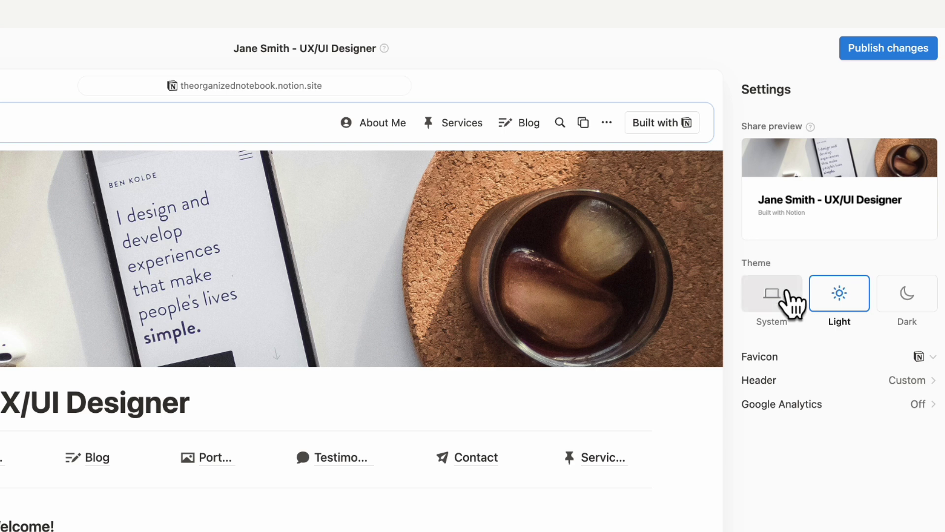
pyautogui.click(908, 303)
pyautogui.click(843, 316)
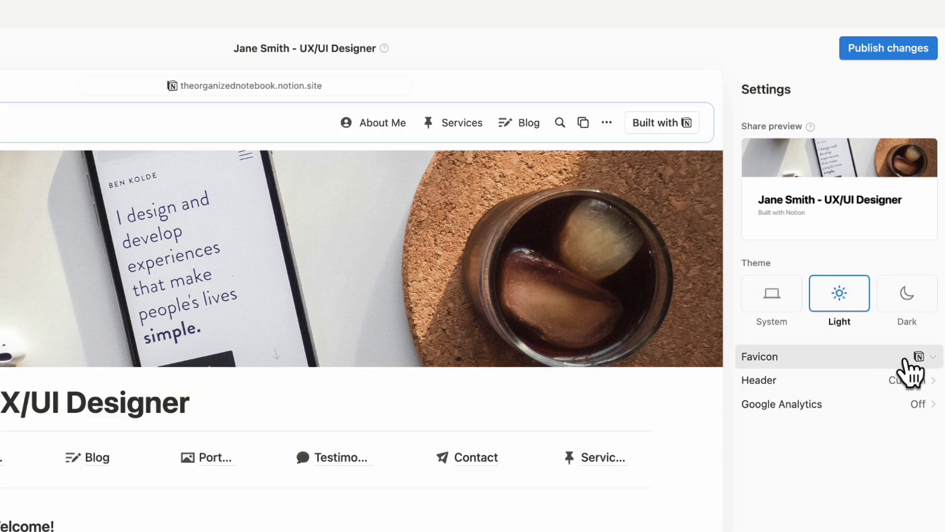
# - Hide Breadcrumbs and Search in the site header, keeping Duplicate as template on
pyautogui.click(902, 382)
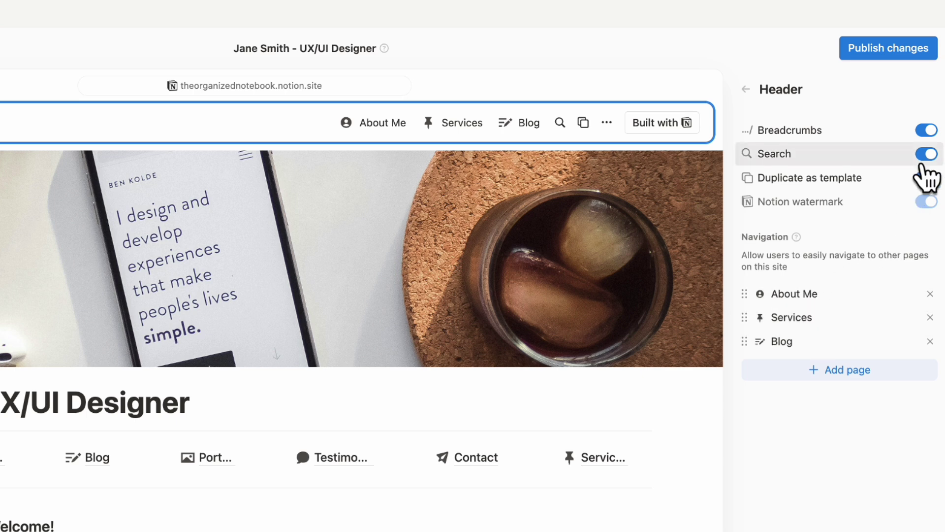
pyautogui.click(927, 130)
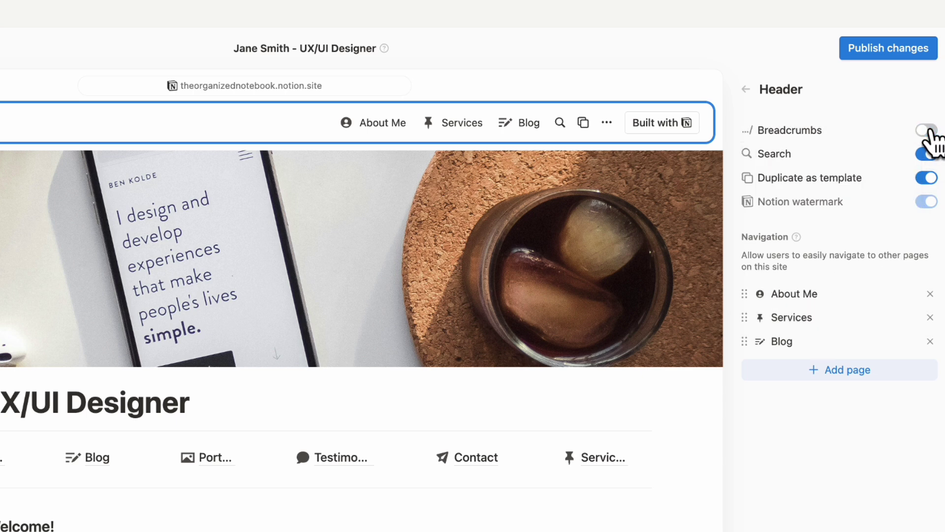
pyautogui.click(926, 154)
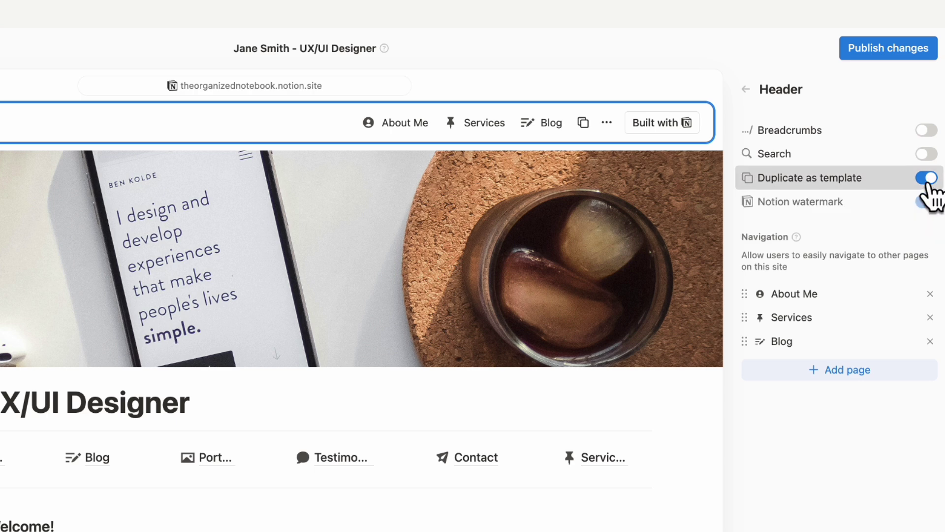
pyautogui.click(926, 178)
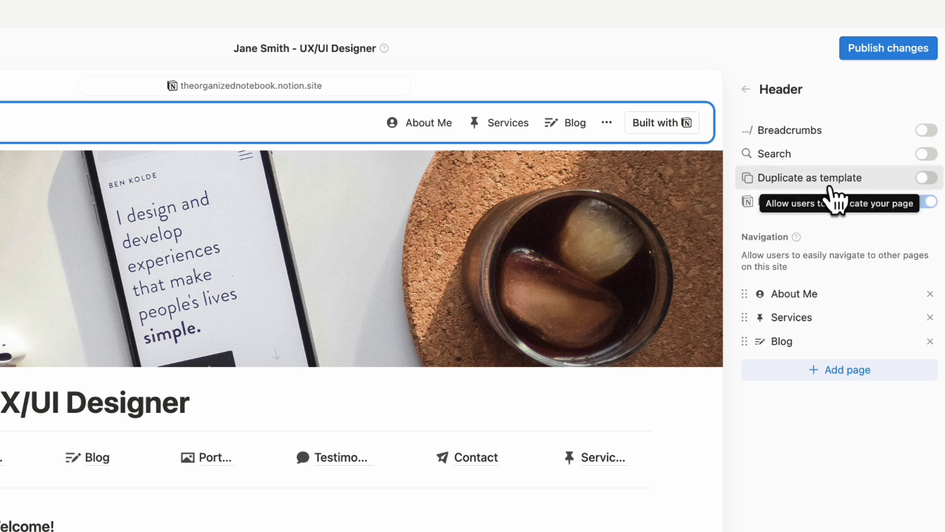
pyautogui.click(926, 179)
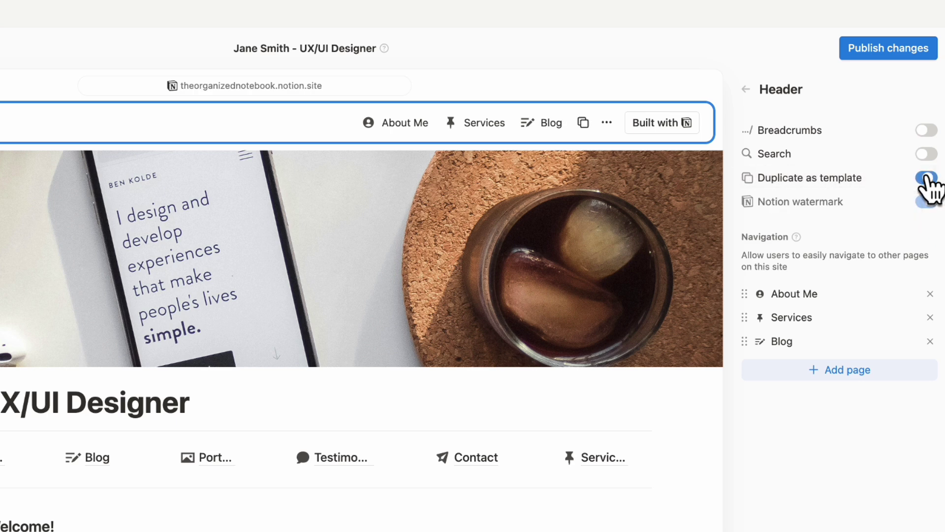
pyautogui.click(746, 90)
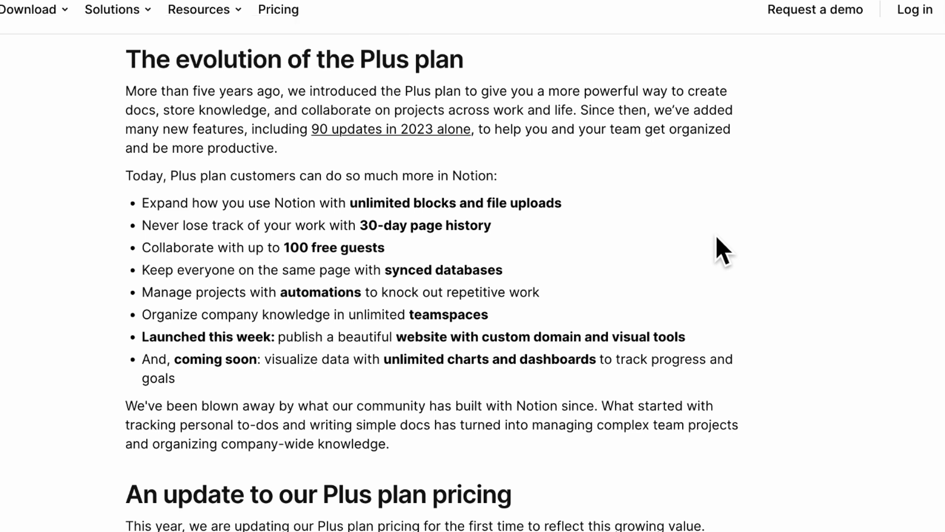
# - Select the last bullet, unlimited charts and dashboards marked coming soon
pyautogui.tripleClick(146, 376)
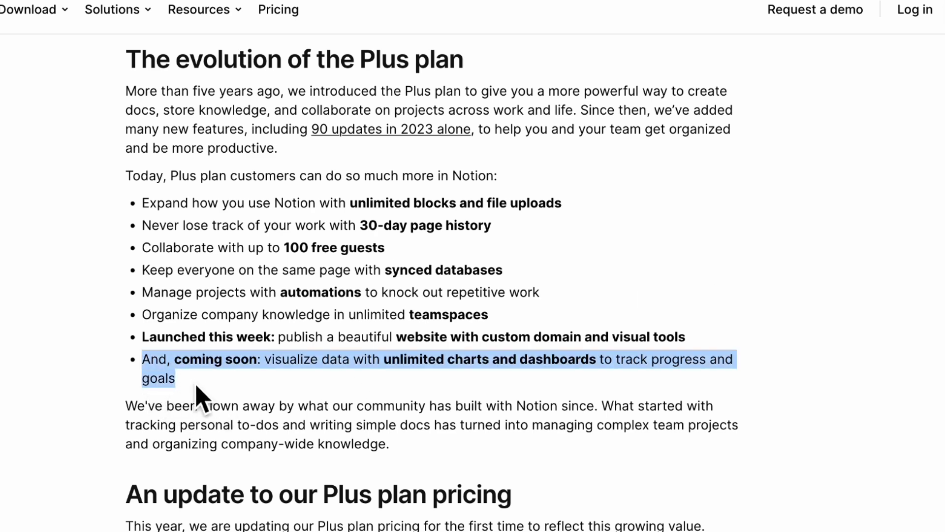